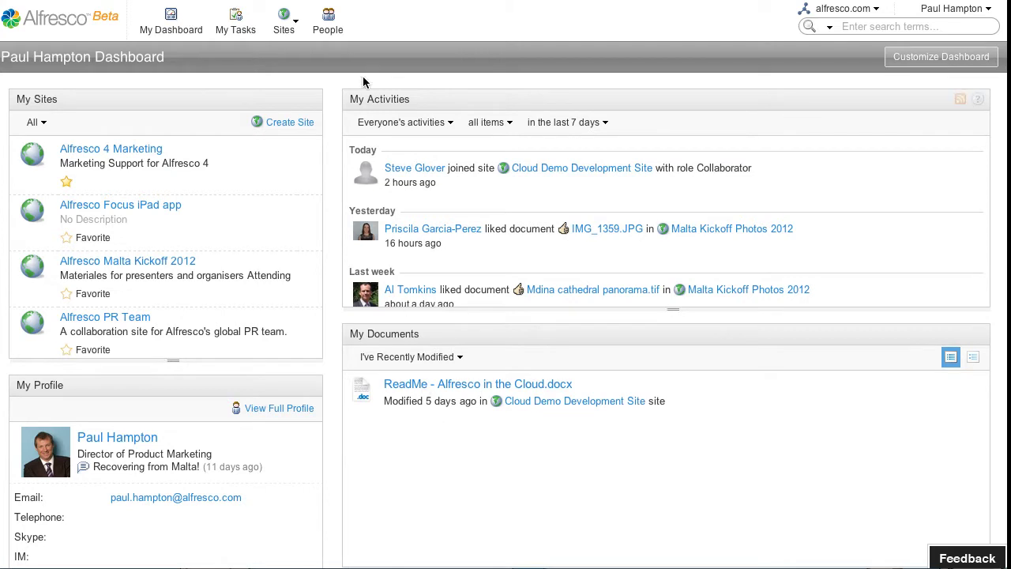
Start creating a new site and name it Video Work
{"action": "left_click", "coordinate": [298, 19]}
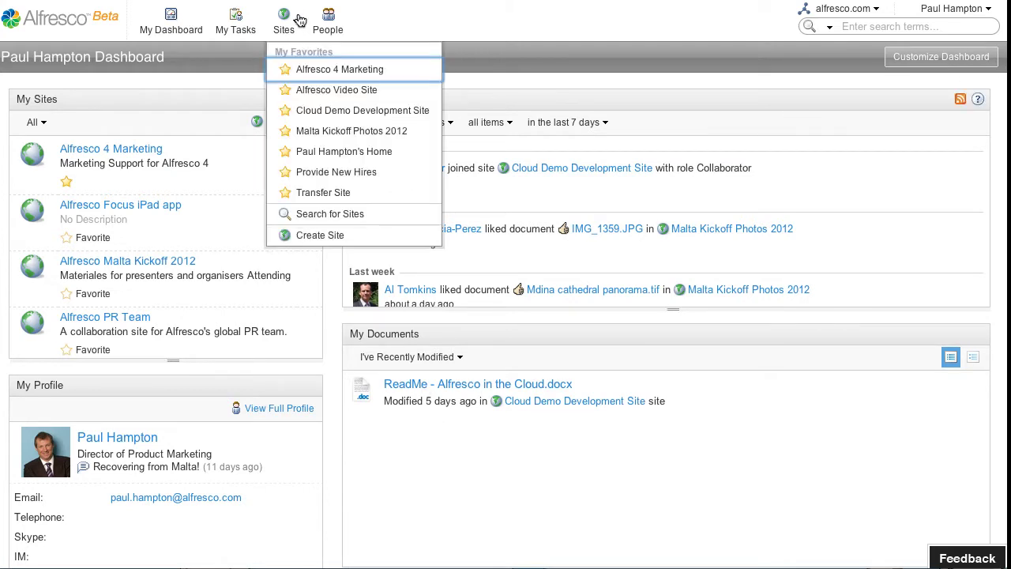
{"action": "left_click", "coordinate": [310, 234]}
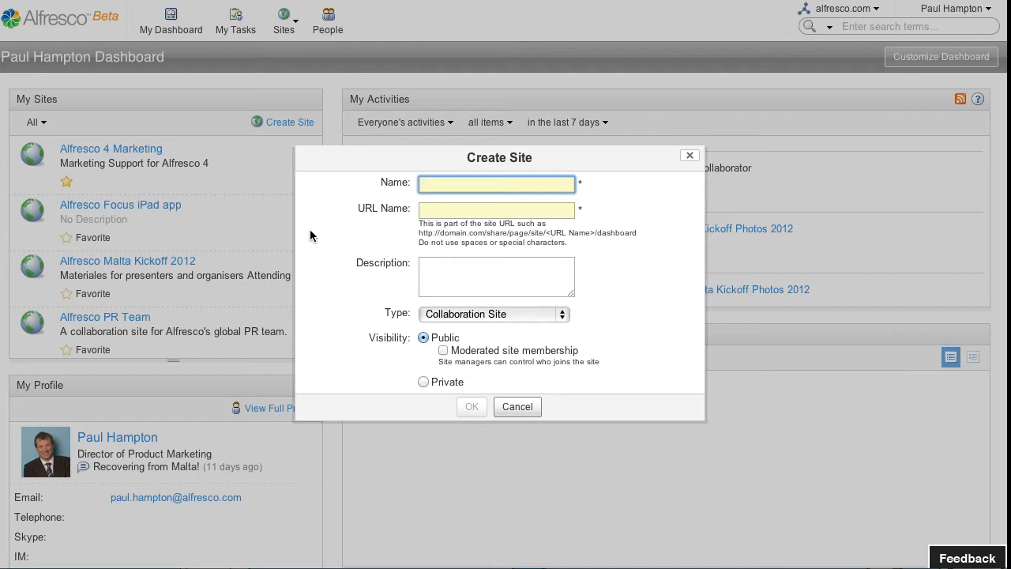
{"action": "type", "text": "Video"}
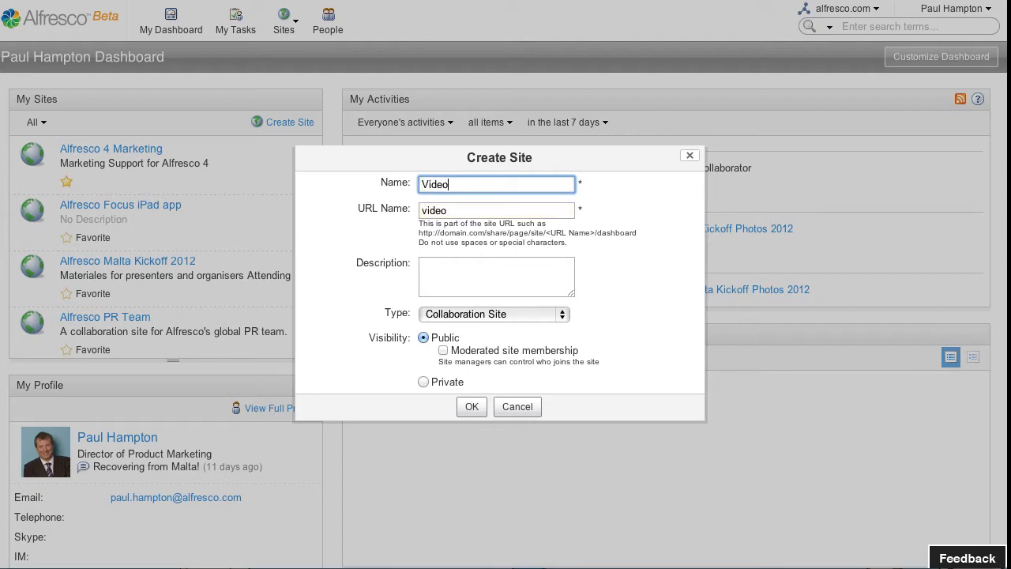
{"action": "type", "text": " Work"}
Enter the site description "A site to collaborate on the new Alfresco cloud video"
{"action": "left_click", "coordinate": [441, 272]}
{"action": "type", "text": "A site to c"}
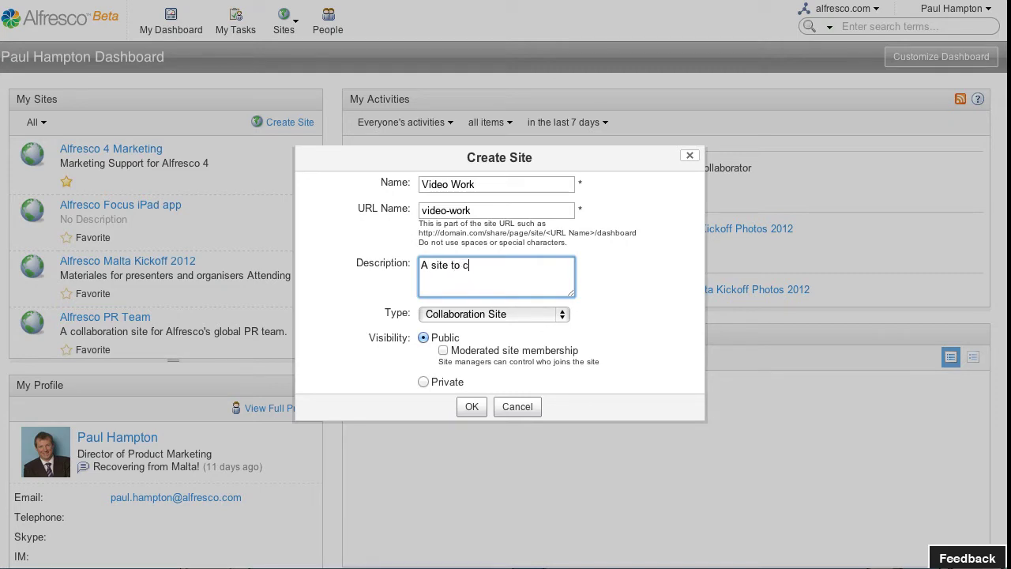
{"action": "type", "text": "ollaborate on "}
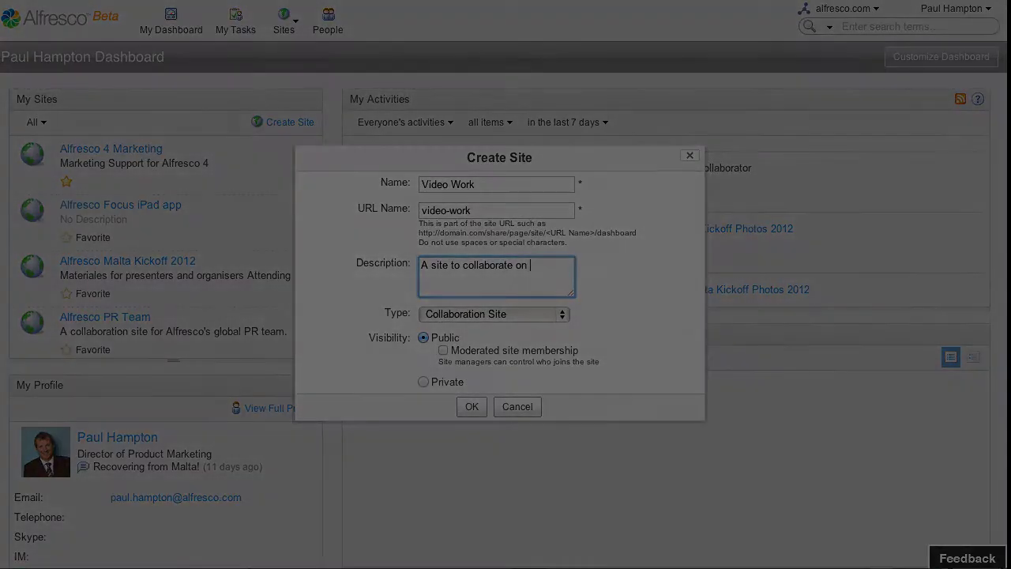
{"action": "type", "text": "the new Alfresco clou"}
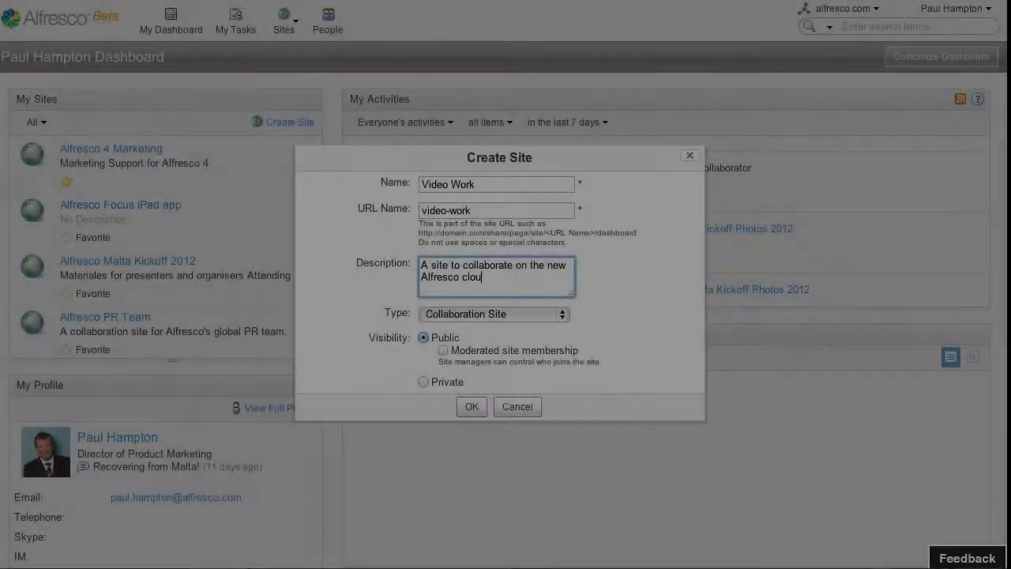
{"action": "type", "text": "d "}
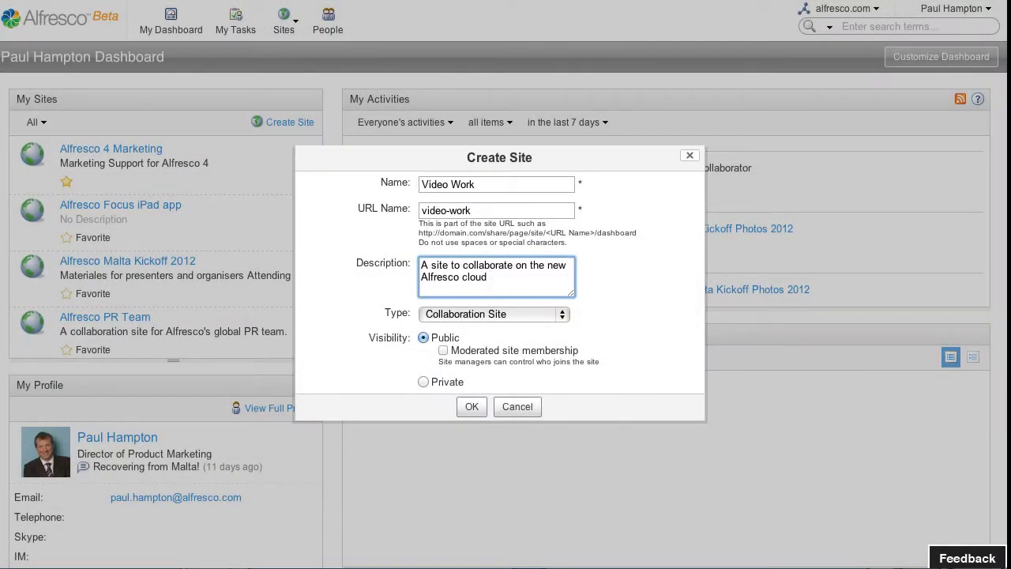
{"action": "type", "text": "video"}
Set the site's visibility to Public without moderated membership and create the site
{"action": "left_click", "coordinate": [447, 352]}
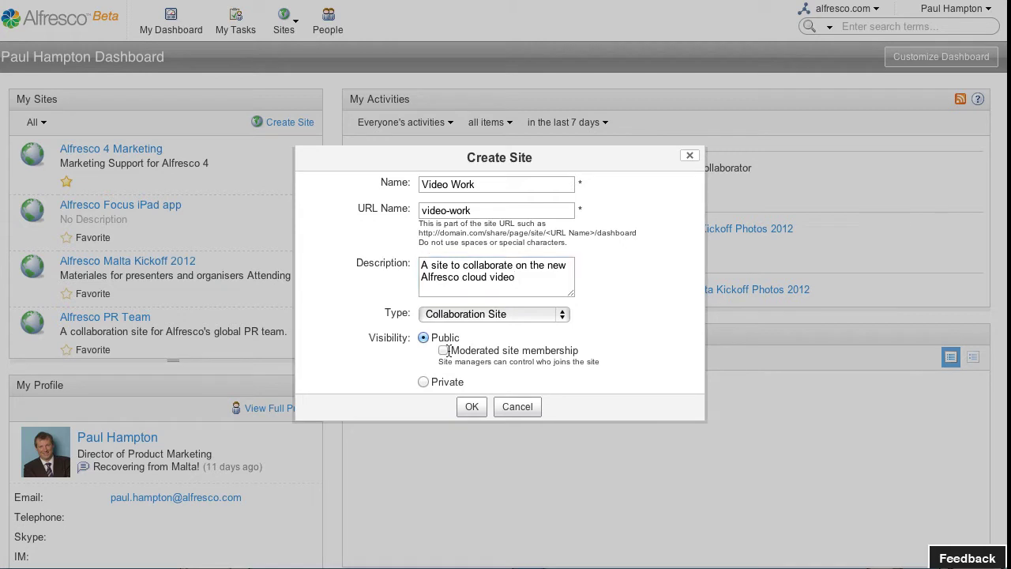
{"action": "left_click", "coordinate": [444, 351]}
{"action": "left_click", "coordinate": [424, 382]}
{"action": "left_click", "coordinate": [423, 338]}
{"action": "left_click", "coordinate": [472, 407]}
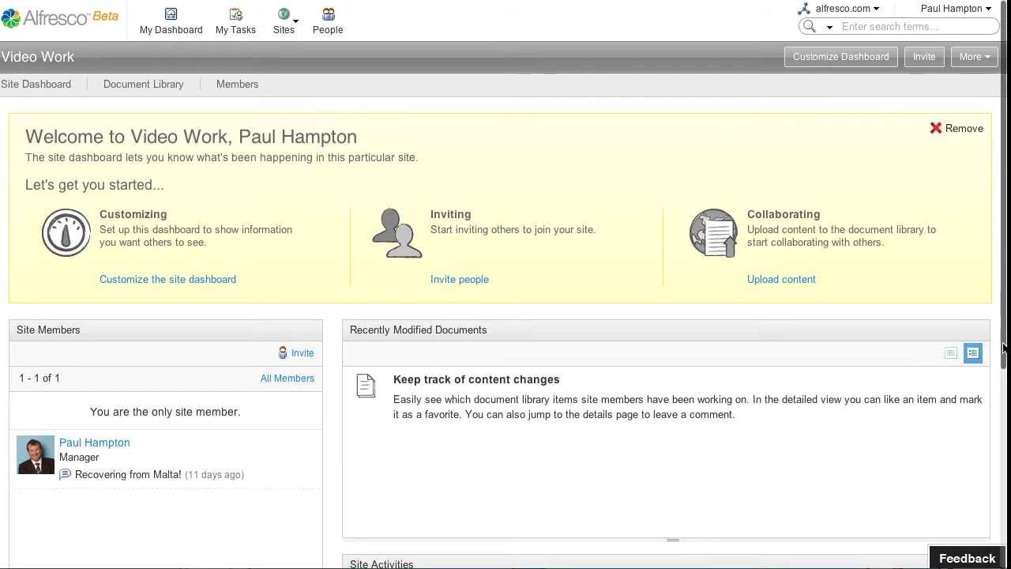
{"action": "scroll", "coordinate": [1002, 348], "scroll_direction": "down", "scroll_amount": 1}
{"action": "scroll", "coordinate": [1001, 495], "scroll_direction": "down", "scroll_amount": 3}
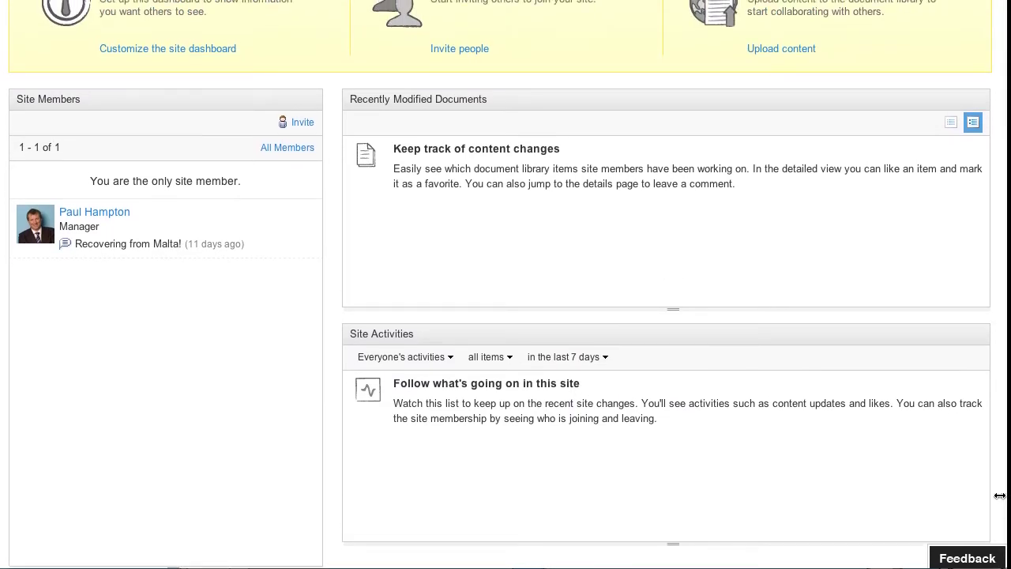
{"action": "scroll", "coordinate": [1001, 495], "scroll_direction": "up", "scroll_amount": 3}
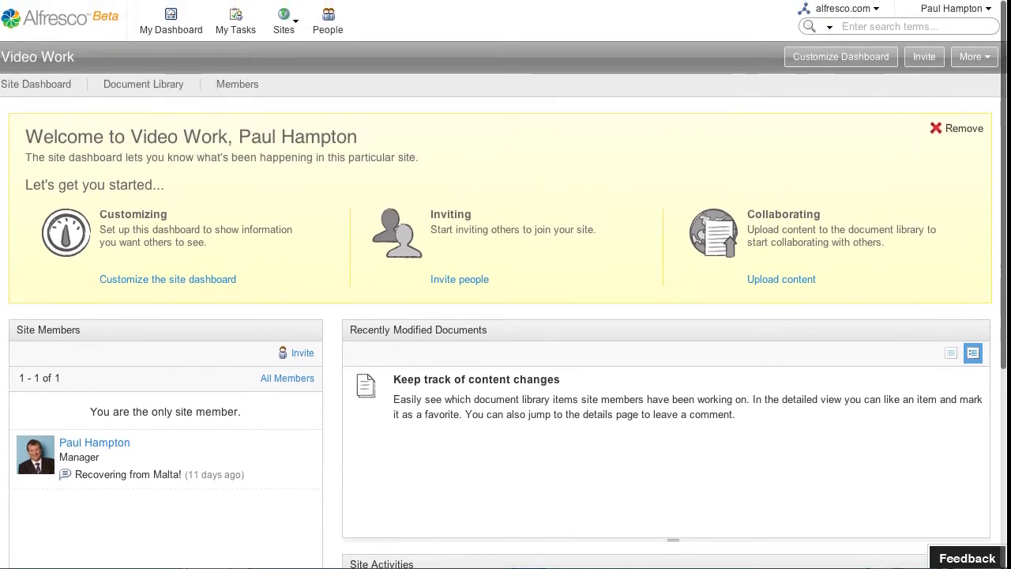
Start an invitation to the Video Work site, adding a colleague's suggested e-mail address as recipient with the Collaborator role
{"action": "left_click", "coordinate": [926, 62]}
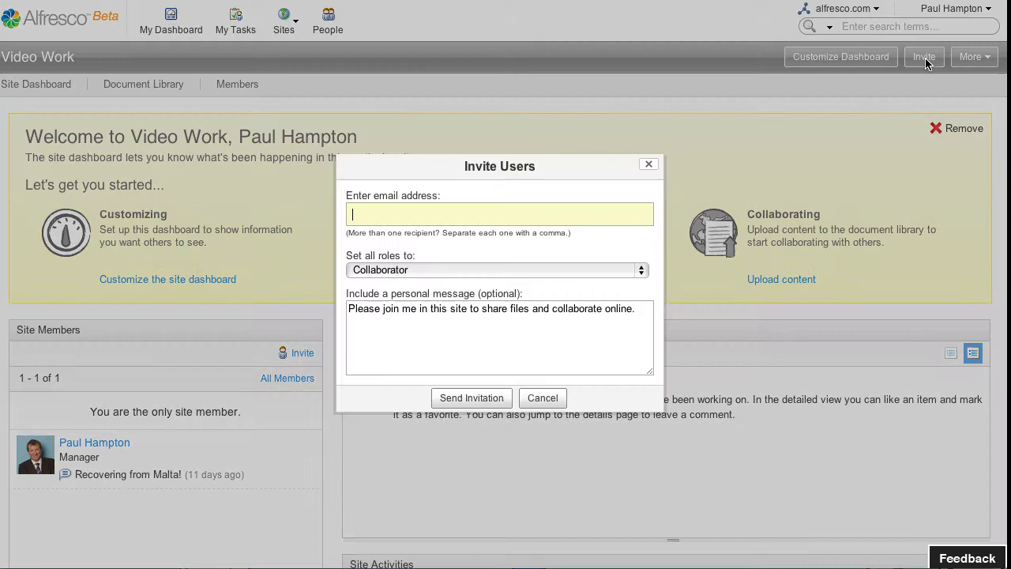
{"action": "type", "text": "david"}
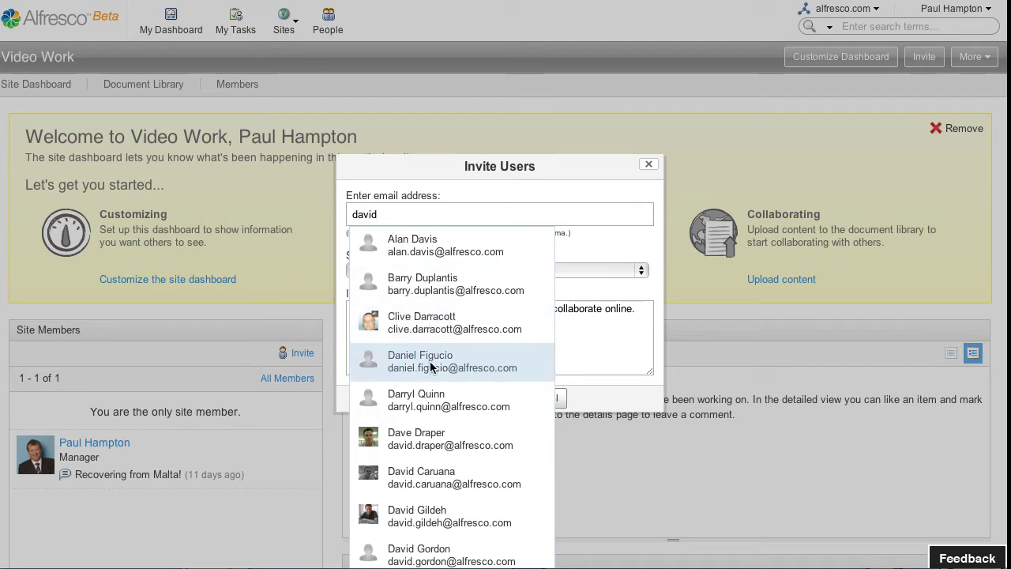
{"action": "left_click", "coordinate": [419, 512]}
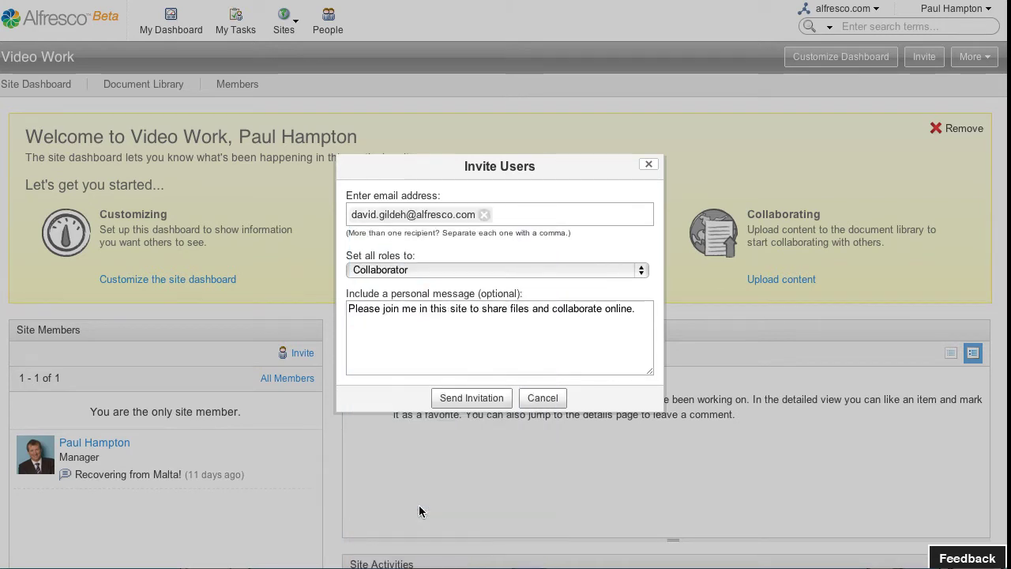
{"action": "triple_click", "coordinate": [440, 311]}
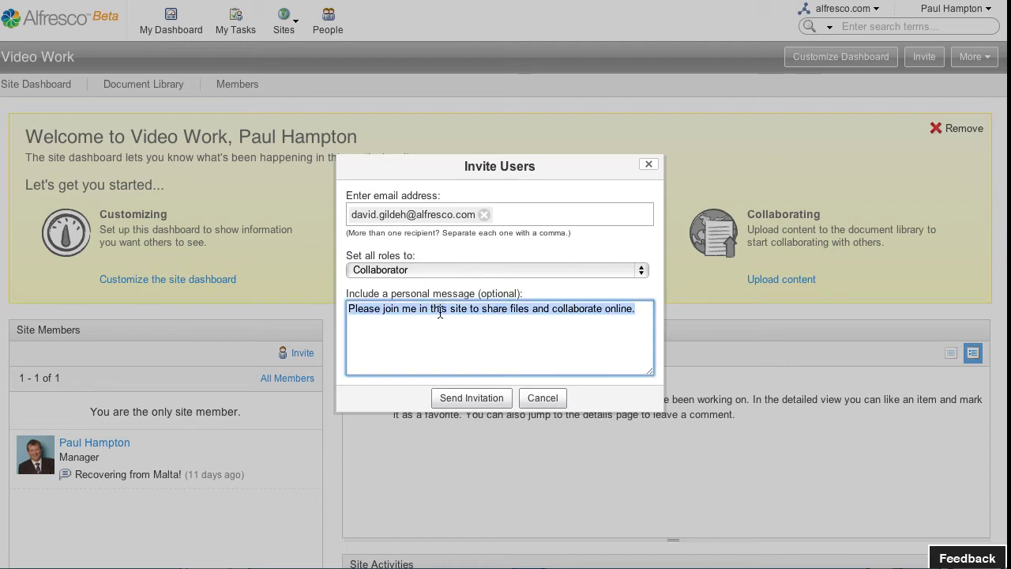
{"action": "left_click", "coordinate": [639, 273]}
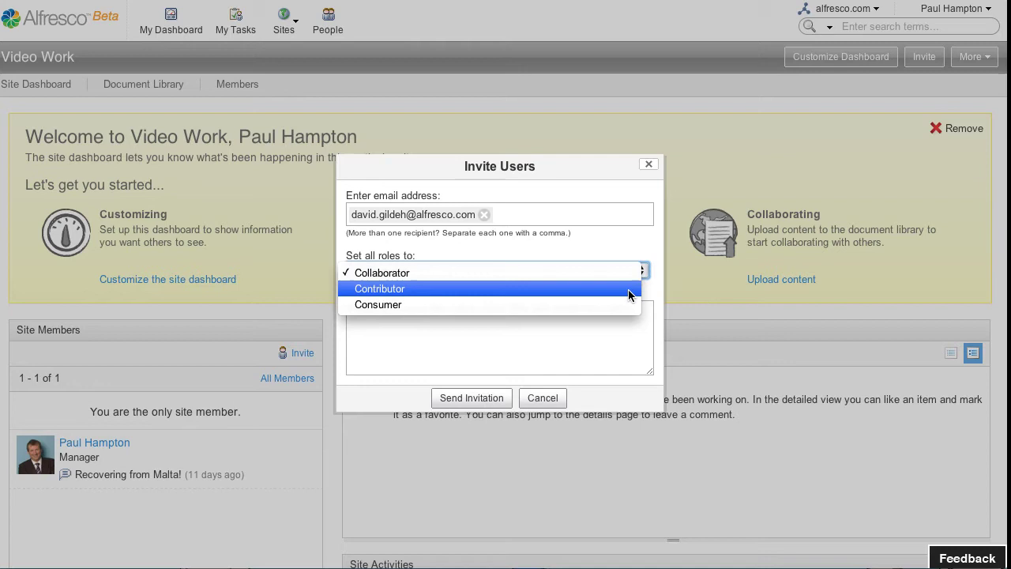
{"action": "left_click", "coordinate": [614, 327]}
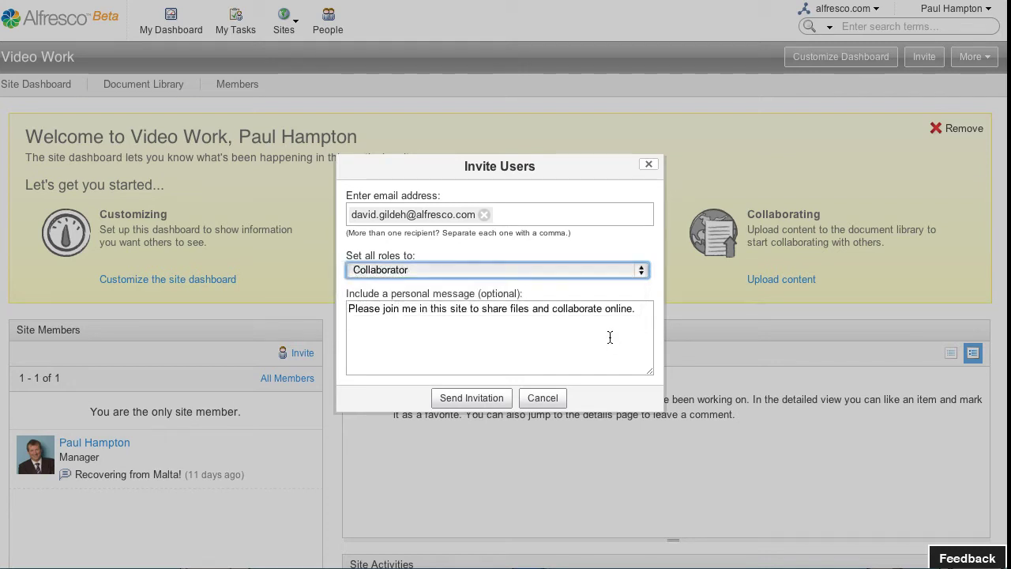
Add a first-name greeting, "This will be used for the new Alfresco in the cloud video." and the sender's name to the message, and send the invitation
{"action": "left_click", "coordinate": [351, 308]}
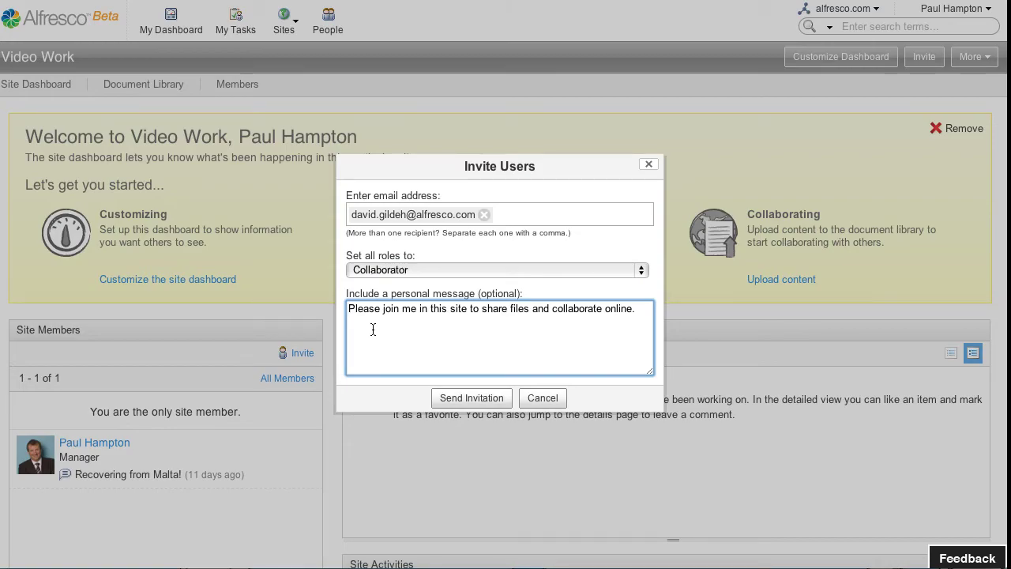
{"action": "type", "text": "David"}
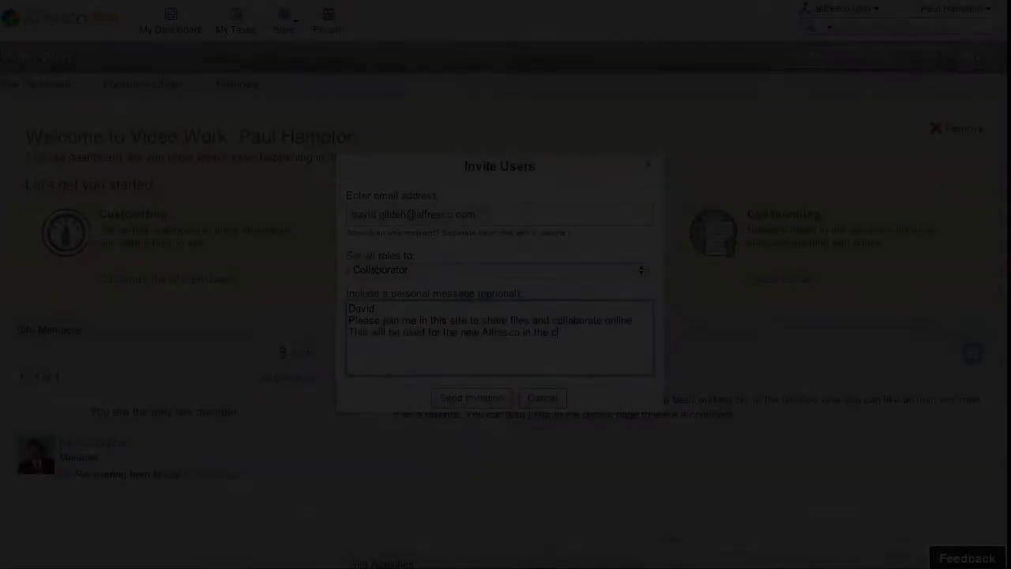
{"action": "type", "text": "loud vid"}
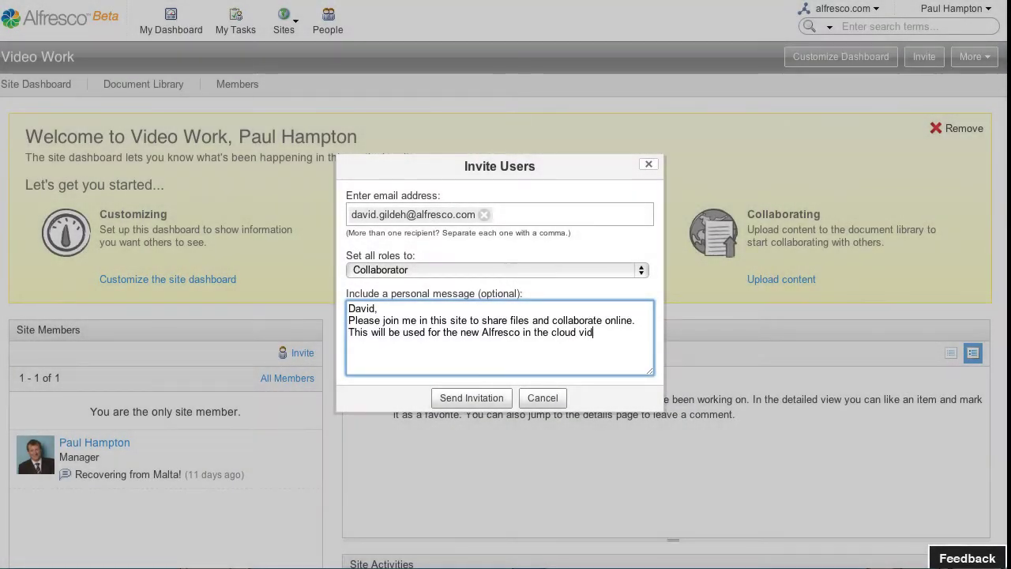
{"action": "type", "text": "eo."}
{"action": "key", "text": "Return"}
{"action": "type", "text": "Paul"}
{"action": "left_click", "coordinate": [480, 396]}
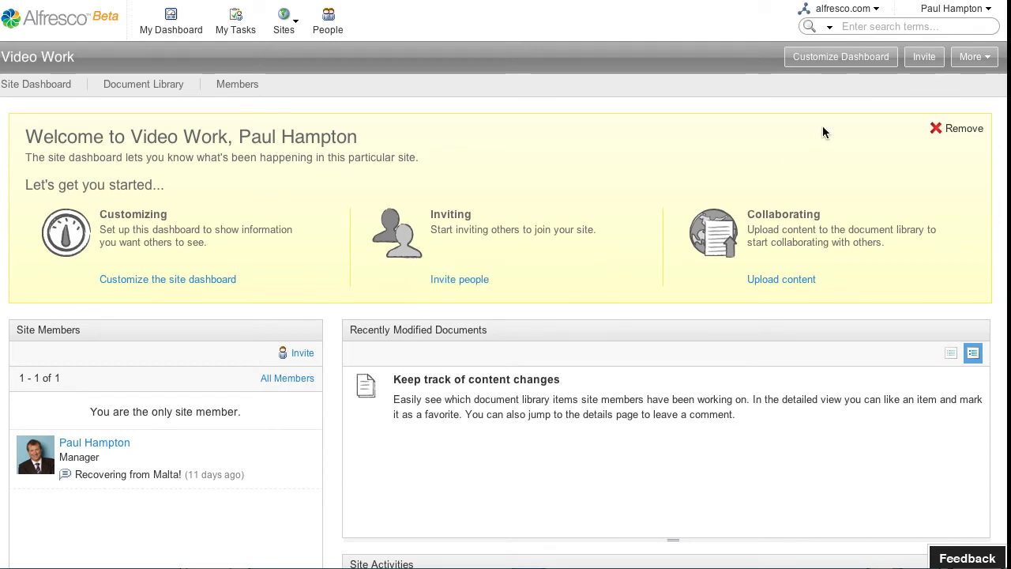
Start a second site invitation and add the external Perfect Image contact's suggested e-mail address as recipient
{"action": "left_click", "coordinate": [923, 60]}
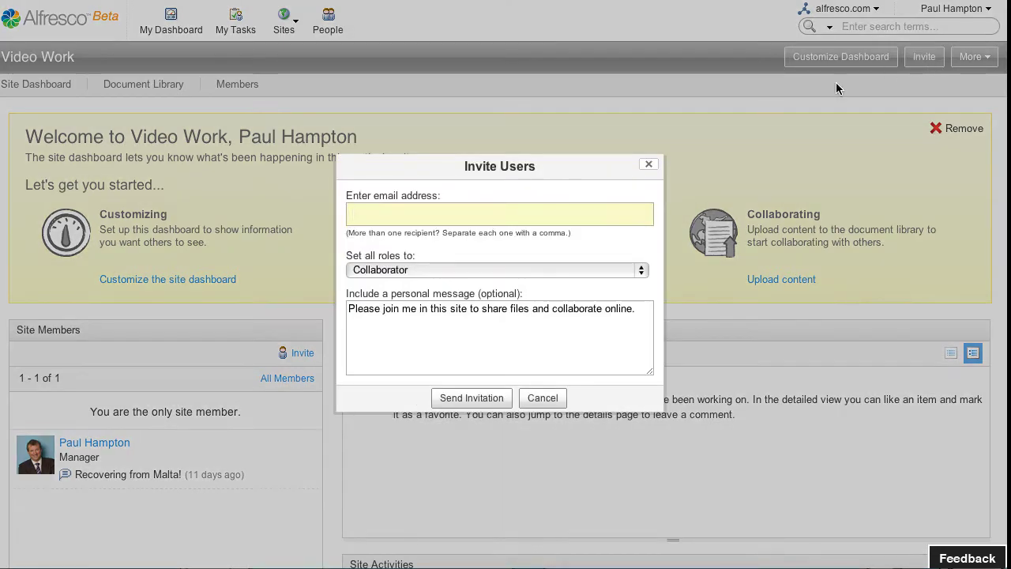
{"action": "left_click", "coordinate": [600, 212]}
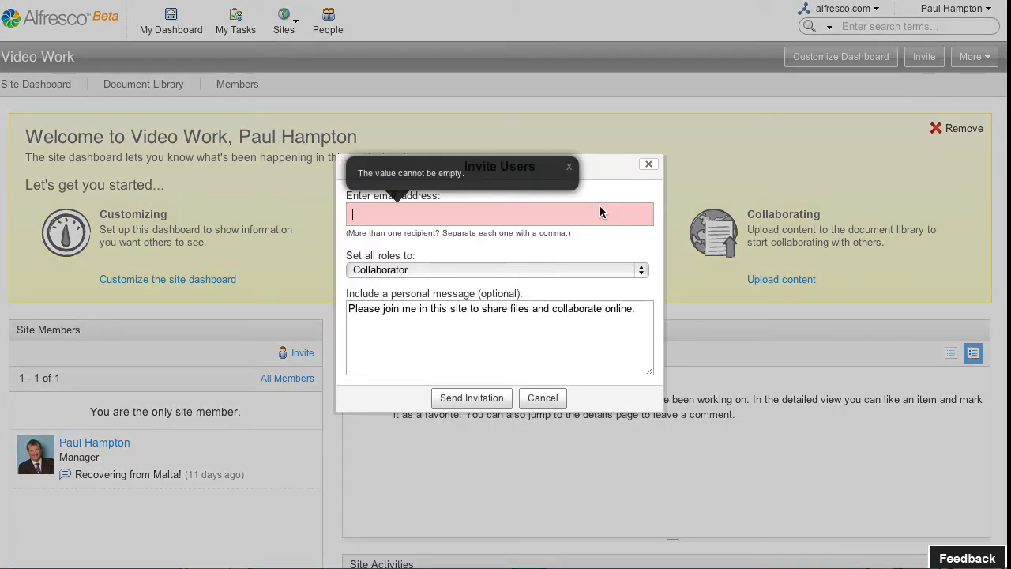
{"action": "type", "text": "info"}
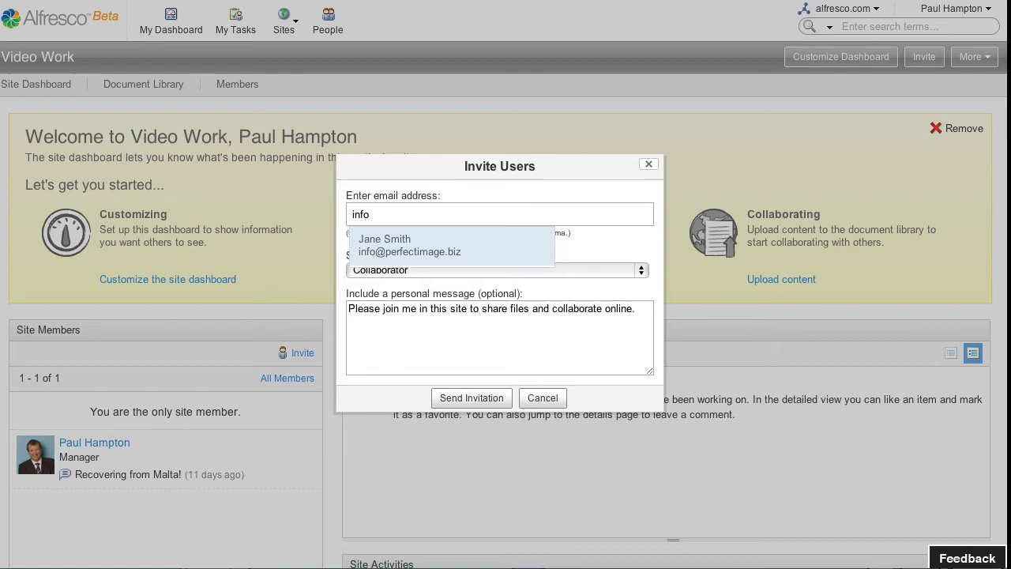
{"action": "left_click", "coordinate": [484, 251]}
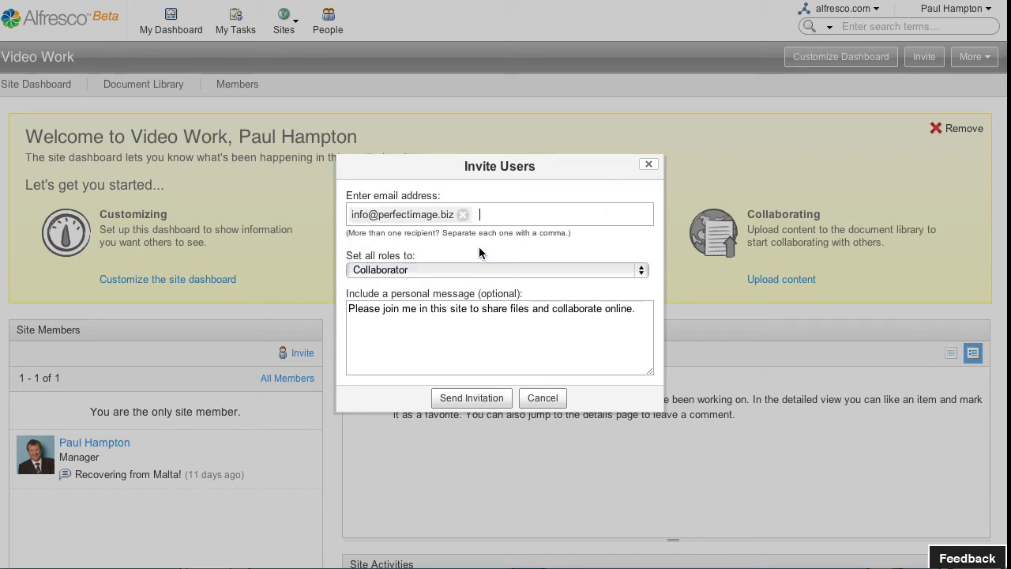
Add a first-name greeting, "Will be using Alfresco to share files." and the sender's name to the message, and send the invitation
{"action": "left_click", "coordinate": [350, 309]}
{"action": "type", "text": "Ja"}
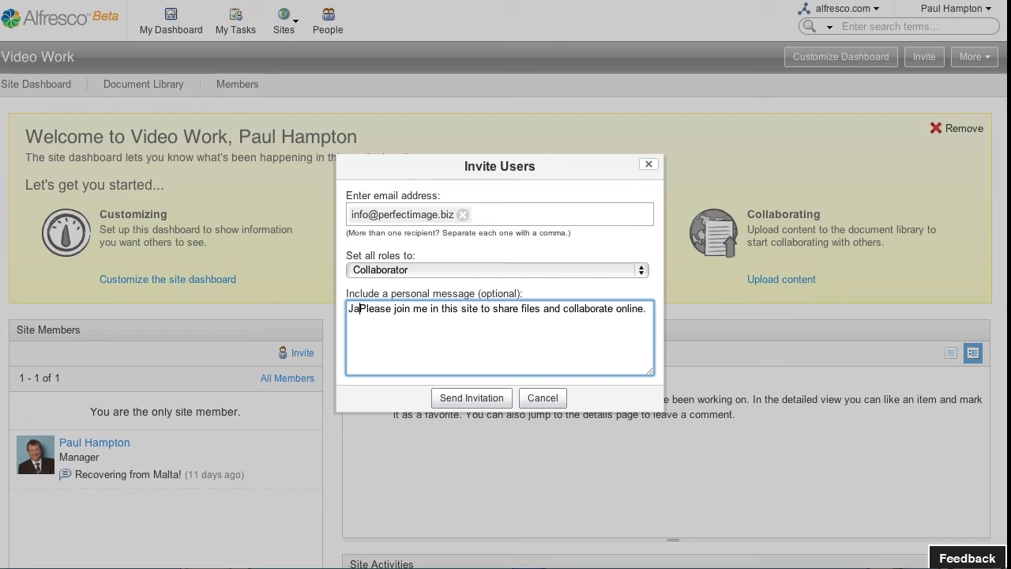
{"action": "type", "text": "ne,"}
{"action": "key", "text": "Return"}
{"action": "key", "text": "Return"}
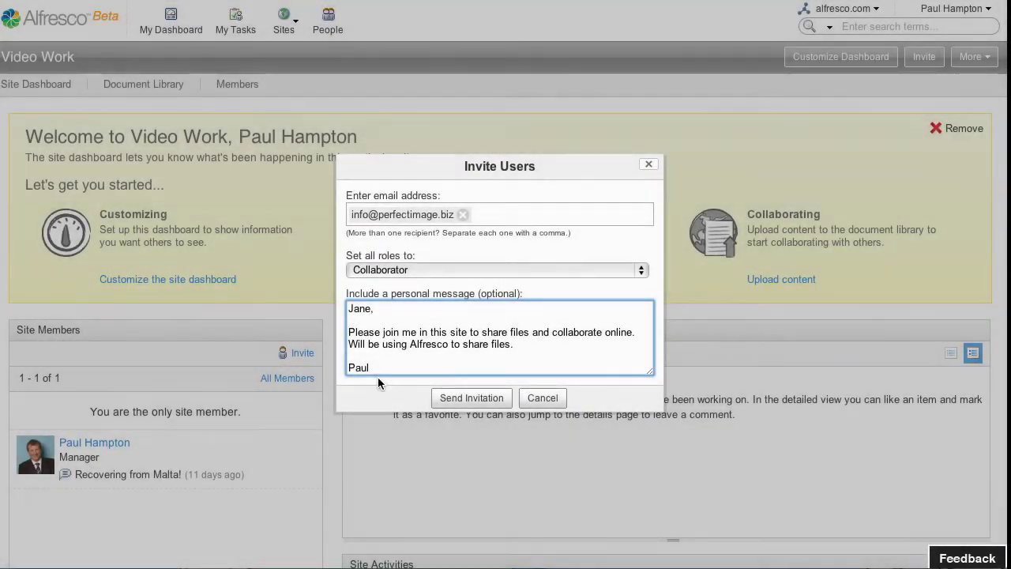
{"action": "left_click", "coordinate": [468, 399]}
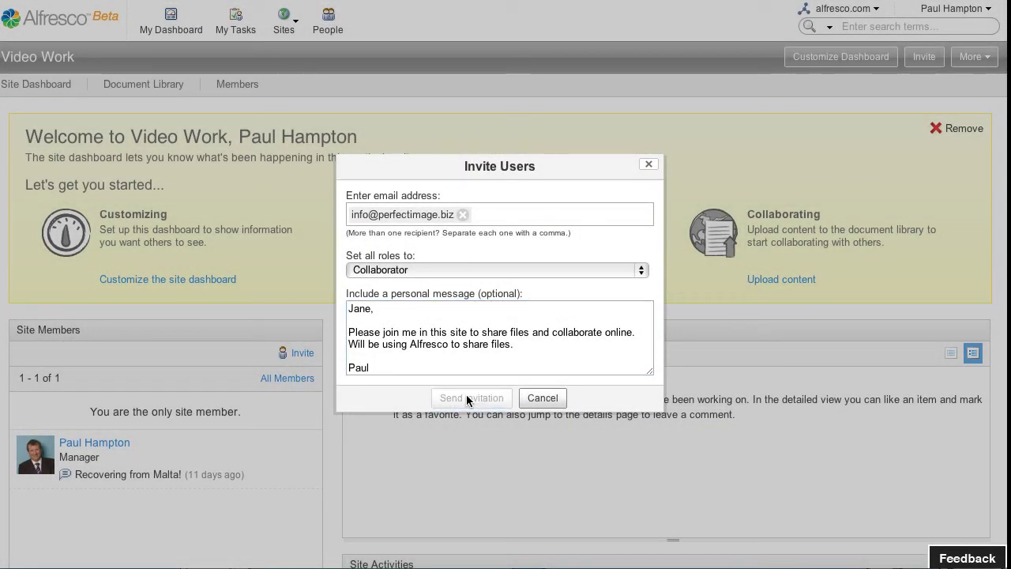